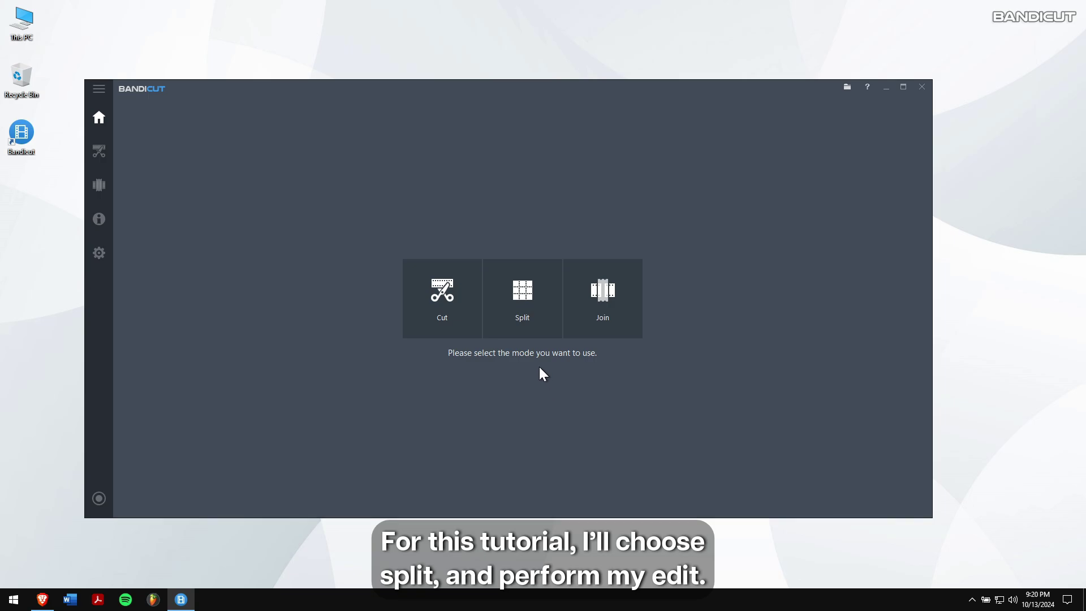
# Split the review video into five segments and export them merged with a timestamp .txt file
pyautogui.click(514, 320)
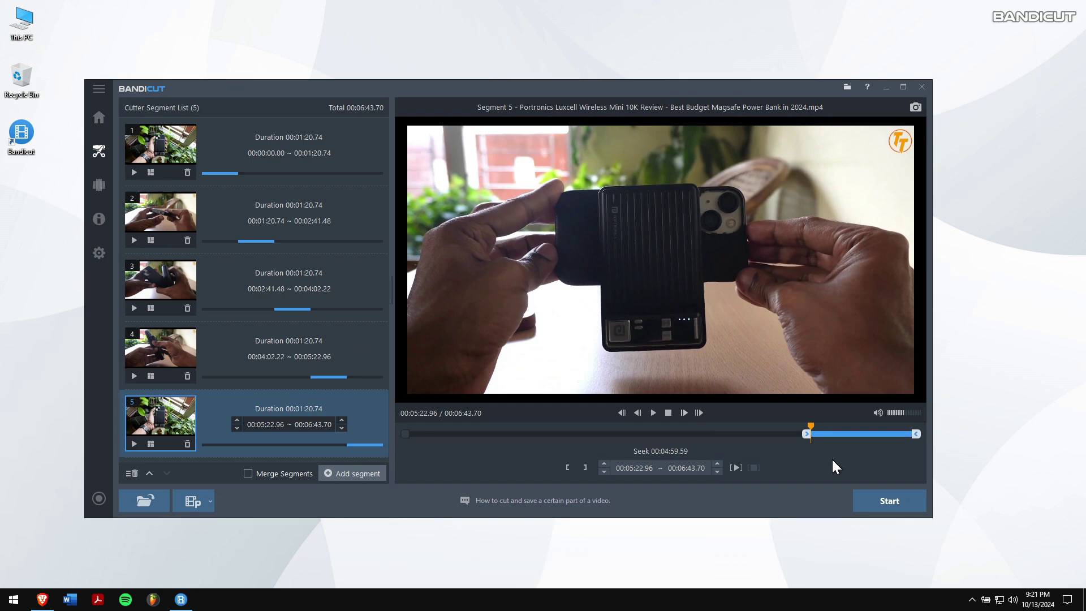
pyautogui.click(890, 501)
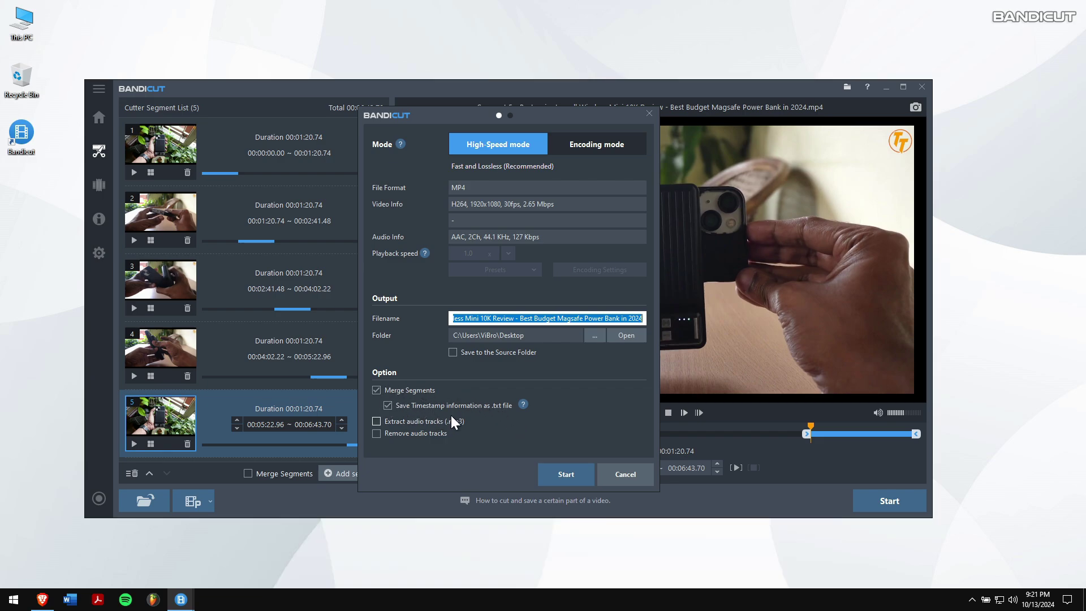
pyautogui.click(576, 479)
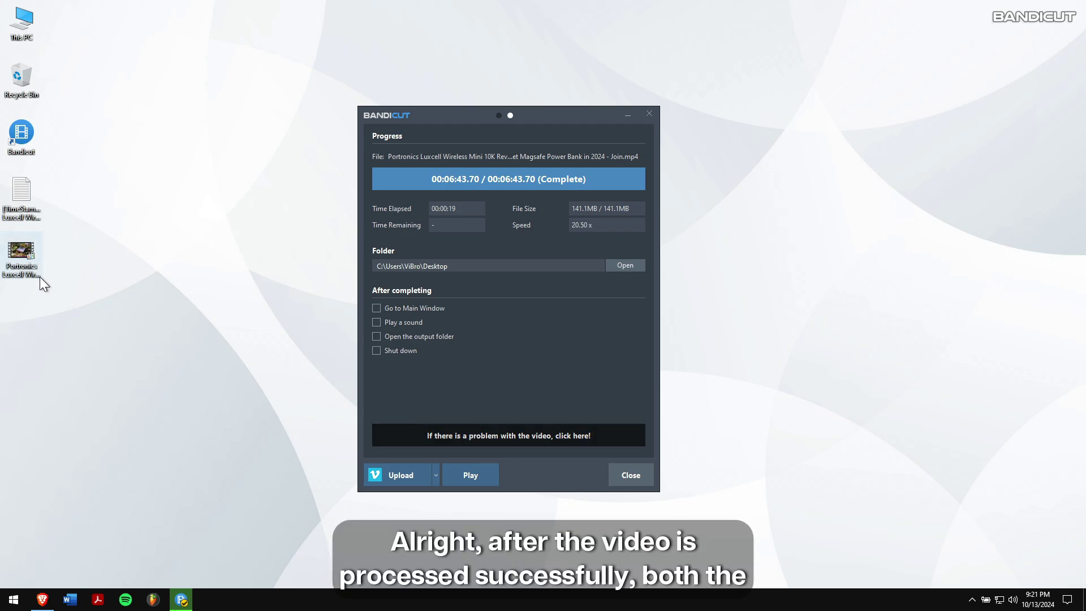
# Open the [TimeStamp] text file from the desktop in Notepad and reposition its window
pyautogui.doubleClick(21, 201)
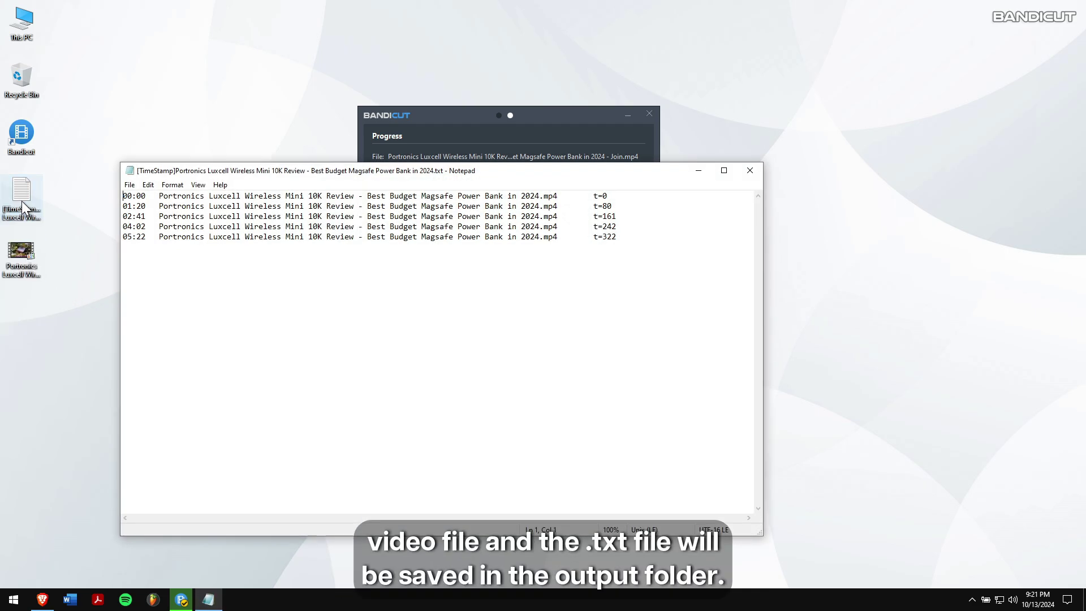
pyautogui.moveTo(403, 176); pyautogui.dragTo(459, 166)
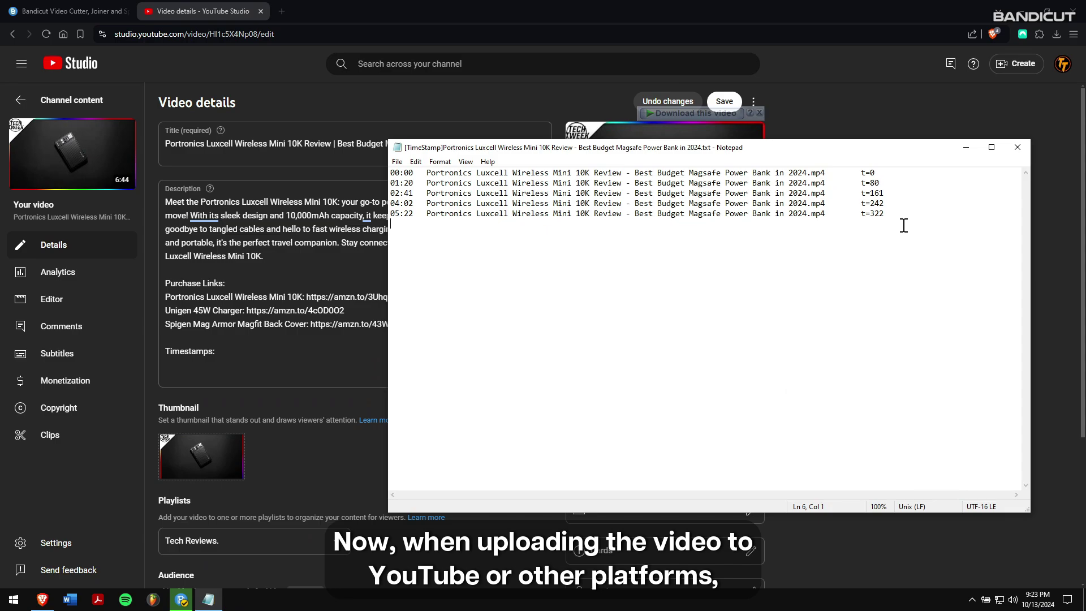
# Paste the five timestamp lines from Notepad beneath 'Timestamps:' in the YouTube description
pyautogui.moveTo(904, 226); pyautogui.dragTo(389, 174)
pyautogui.hotkey('ctrl', 'c')
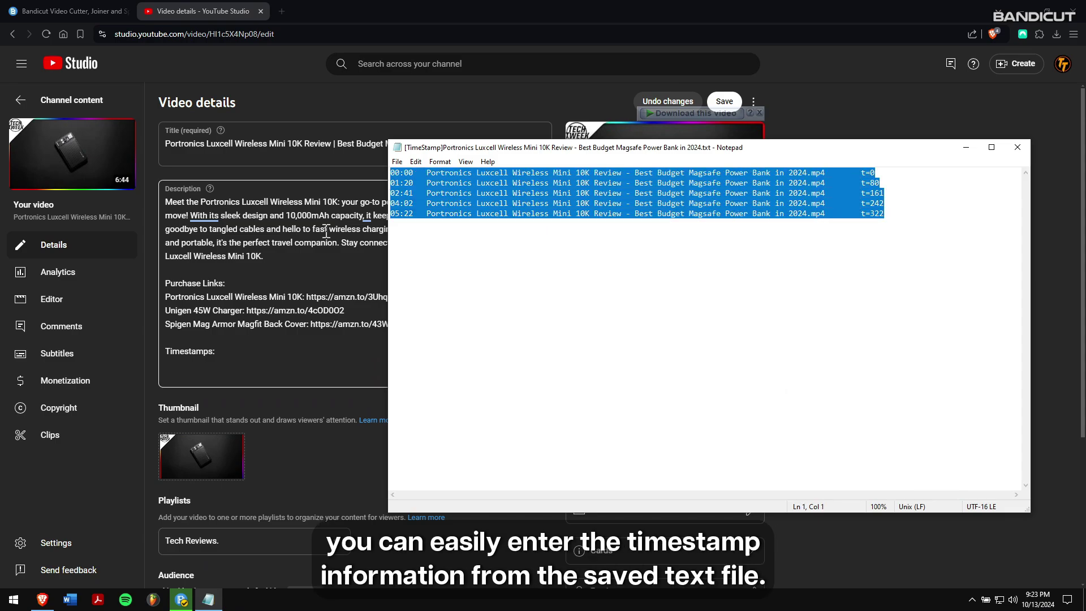
pyautogui.click(195, 388)
pyautogui.hotkey('ctrl', 'v')
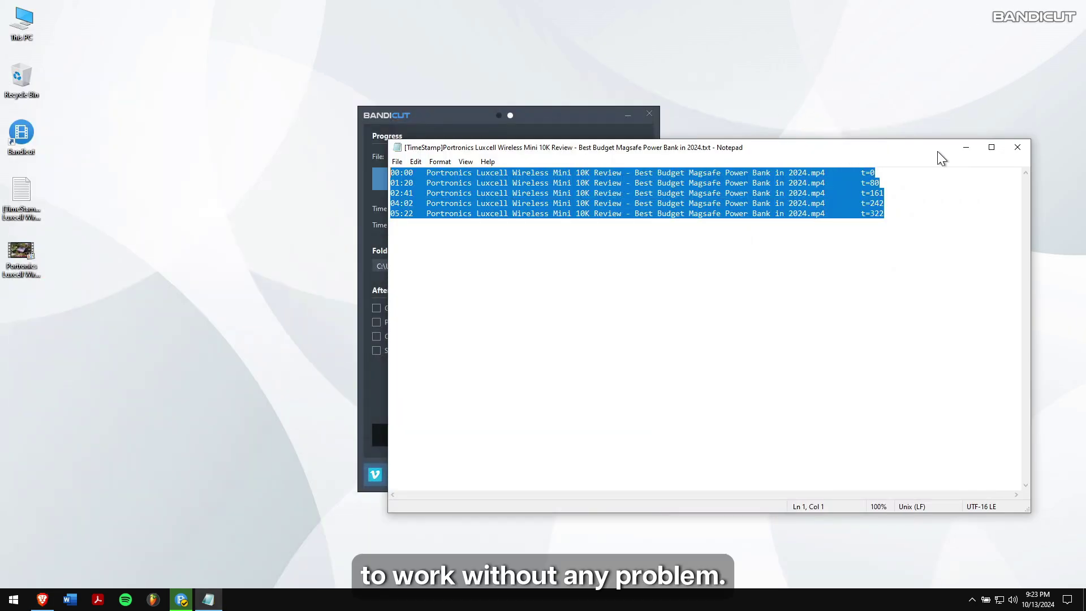
# Hide Notepad, move Bandicut's finished export window aside, and bring up the desktop menu
pyautogui.click(976, 148)
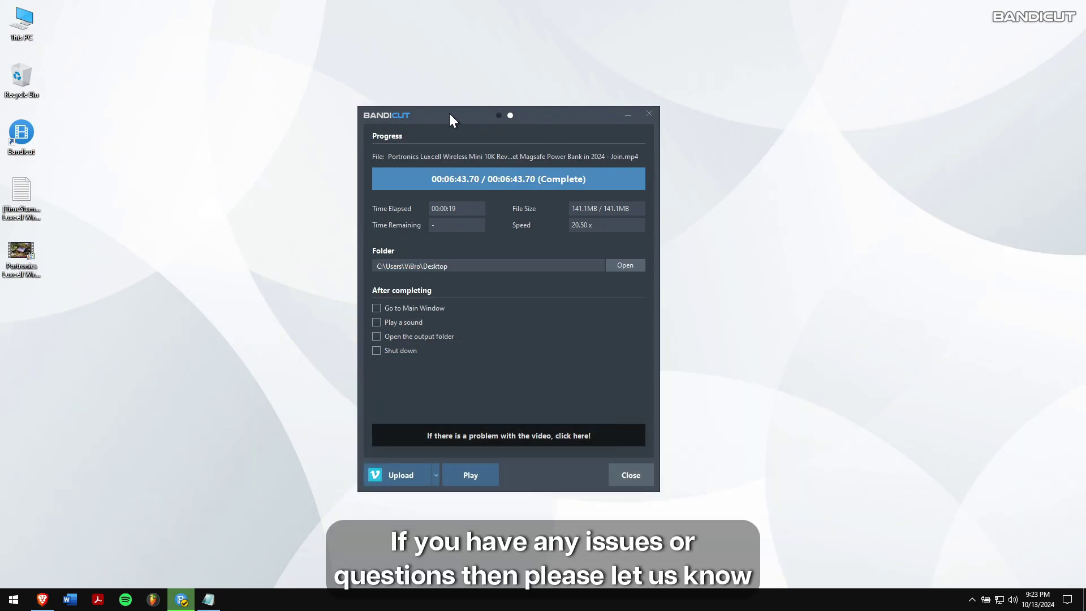
pyautogui.moveTo(449, 113); pyautogui.dragTo(352, 137)
pyautogui.rightClick(172, 174)
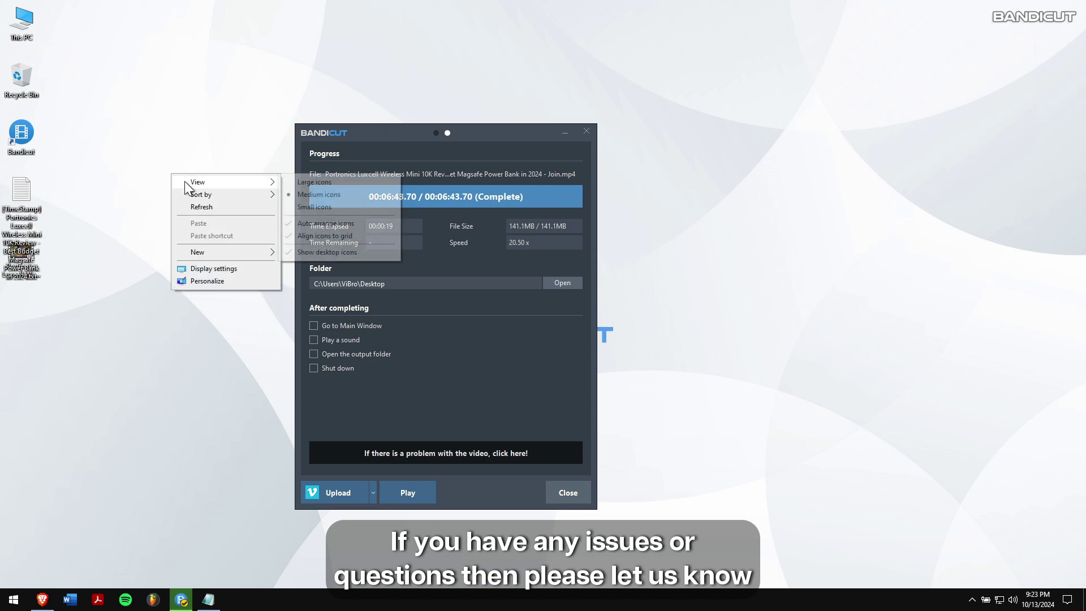